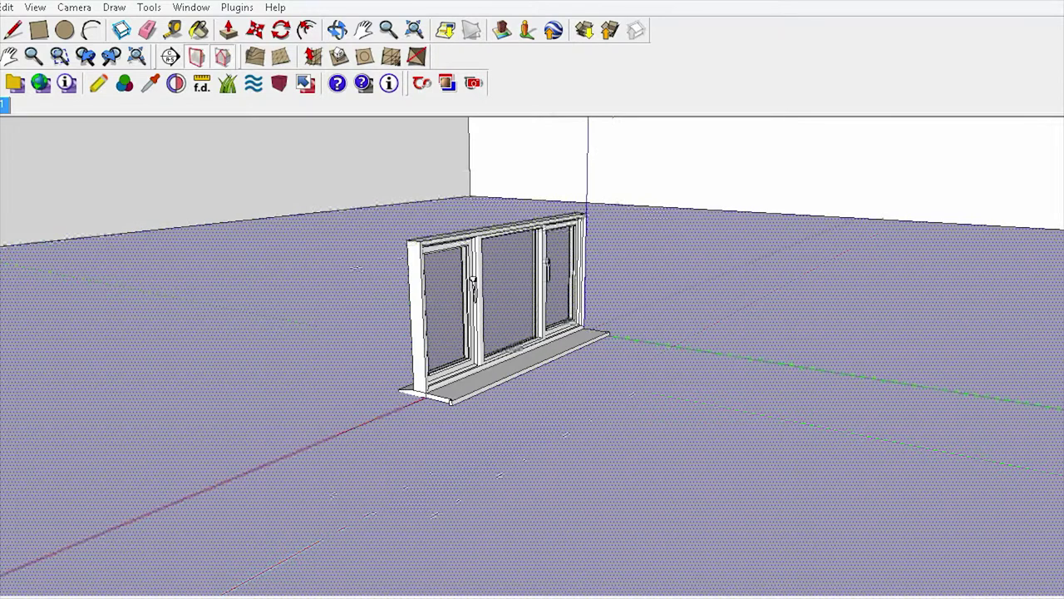
- Select the large tilted light panel that uses the fluorescent_bulb2 material above the studio floor
middle_click_drag(515, 193, 524, 252, "shift")
scroll(499, 284, "down", 2)
scroll(523, 293, "down", 1)
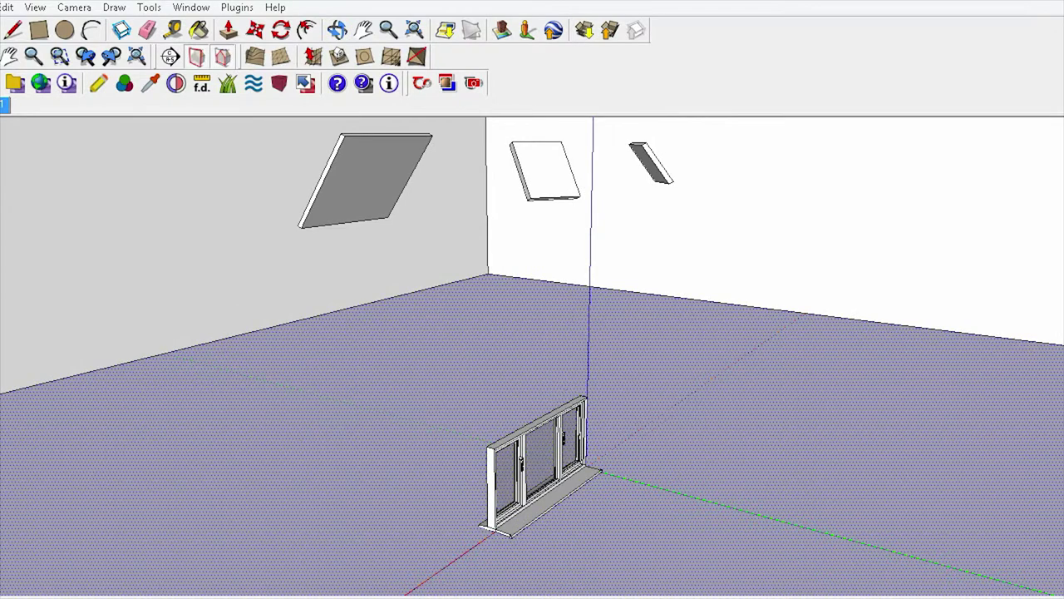
middle_click_drag(523, 292, 513, 300, "shift")
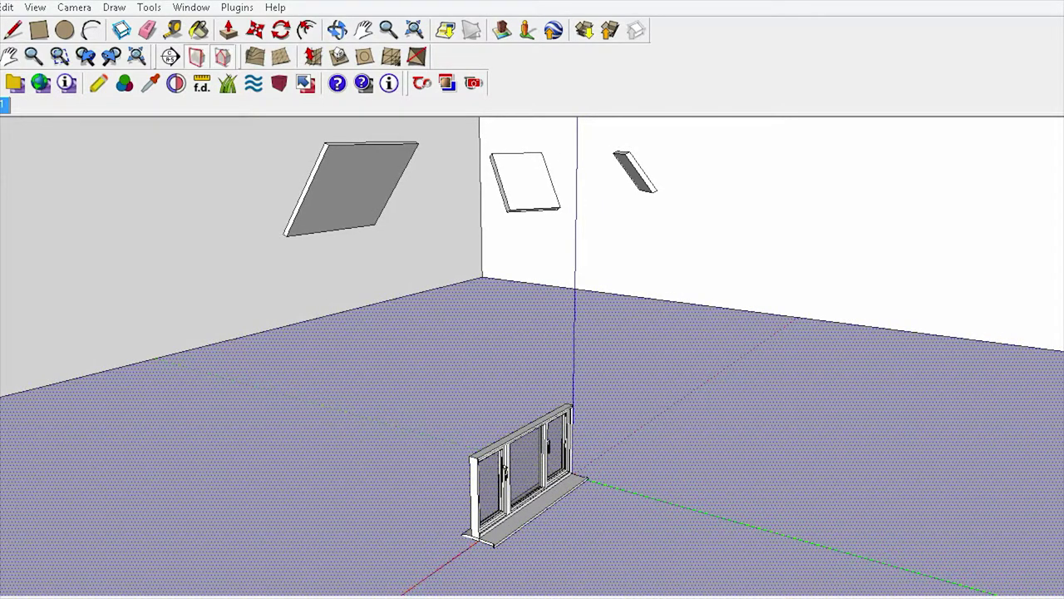
left_click(350, 189)
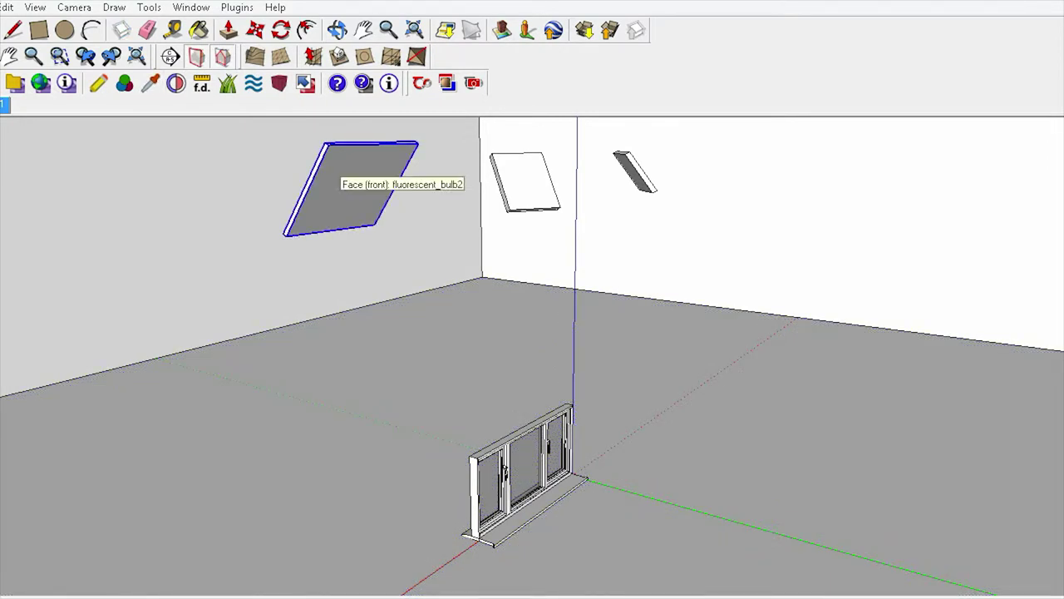
- Examine how the three tilted light panels are arranged around the window model from several sides
middle_click_drag(349, 192, 507, 196)
middle_click_drag(250, 196, 228, 197)
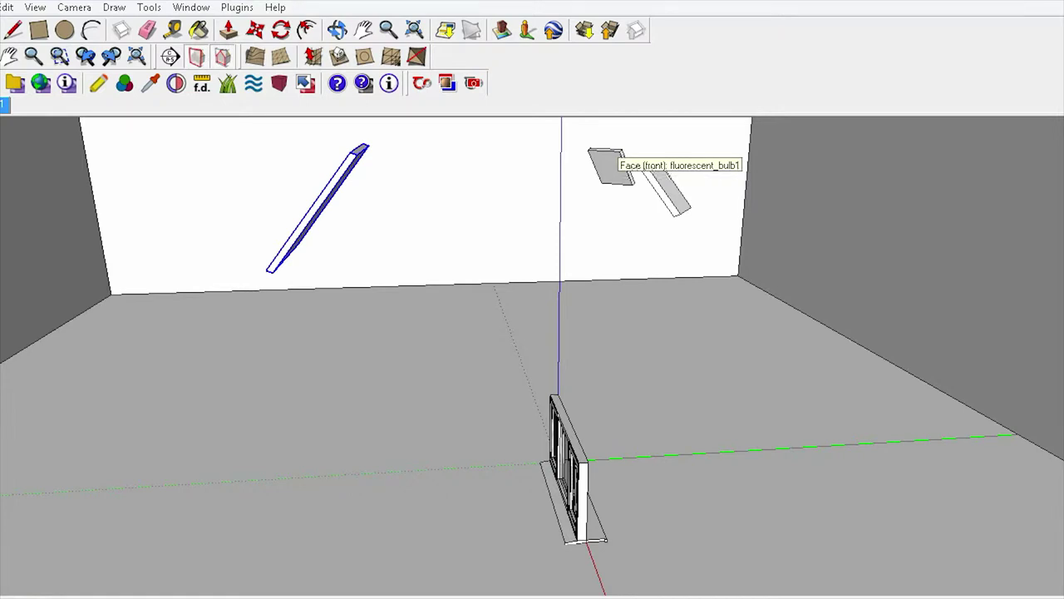
middle_click_drag(617, 158, 790, 156)
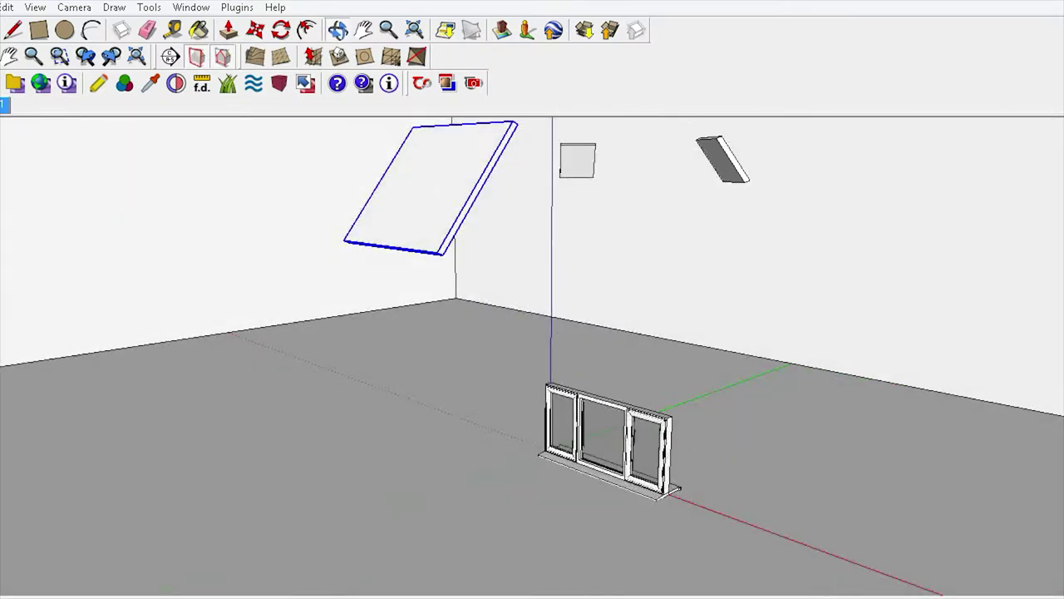
scroll(790, 158, "up", 3)
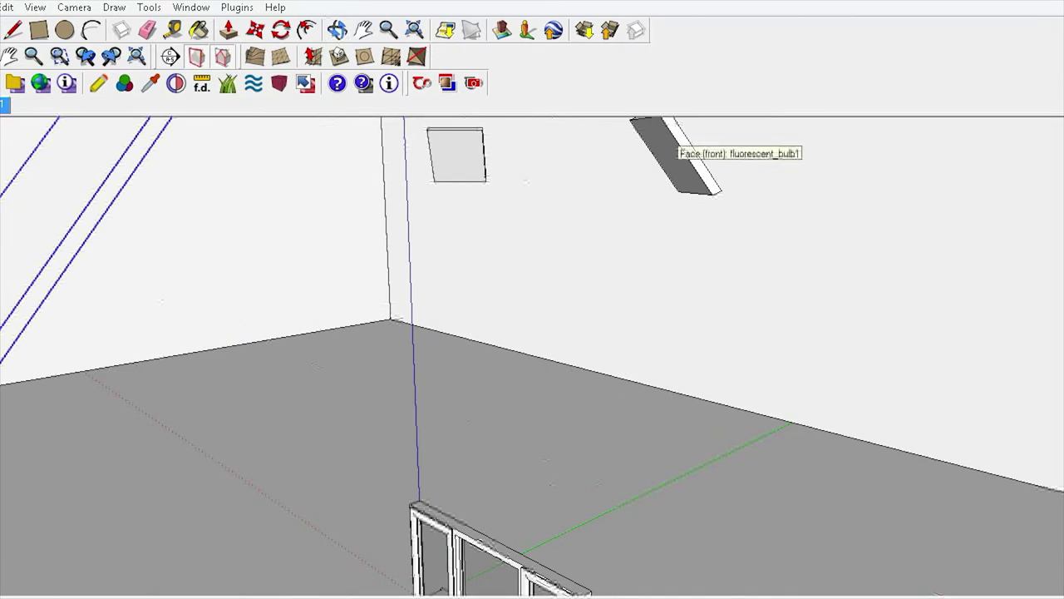
scroll(675, 141, "down", 4)
middle_click_drag(675, 141, 335, 208)
scroll(336, 207, "down", 1)
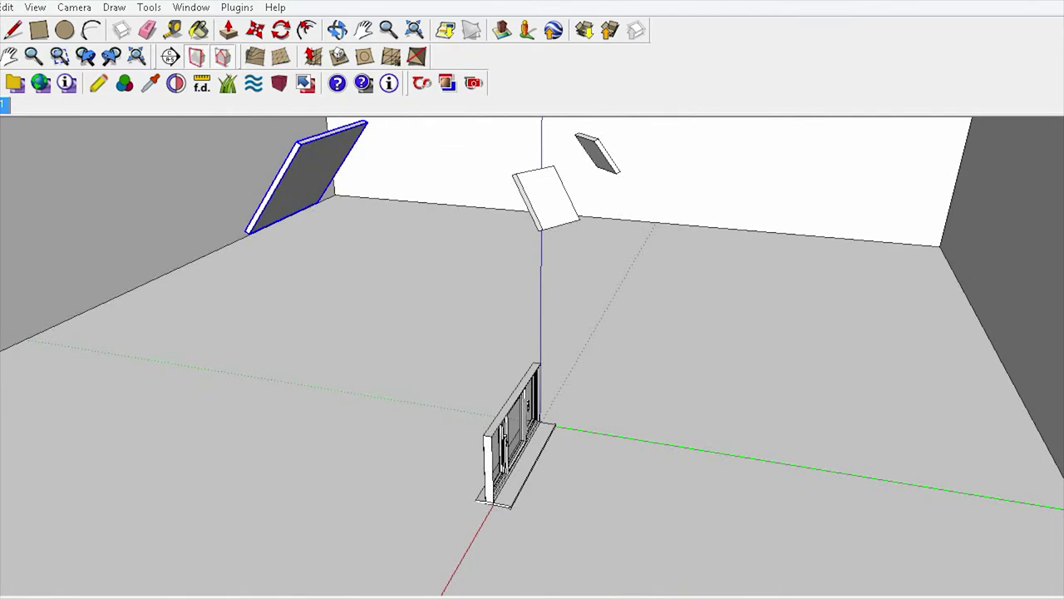
scroll(272, 291, "down", 1)
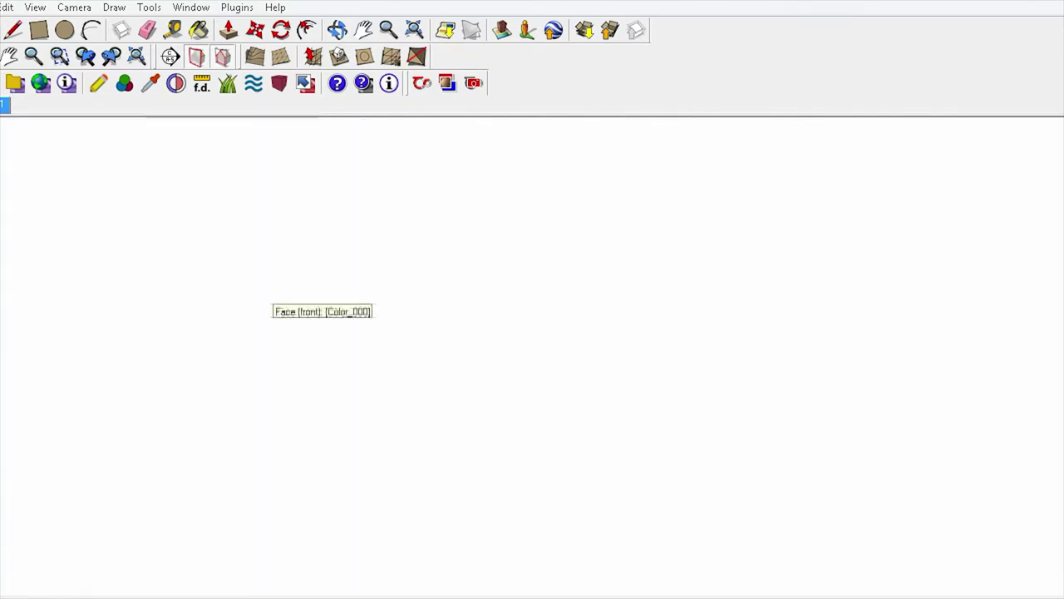
scroll(532, 358, "up", 3)
middle_click_drag(532, 357, 483, 354)
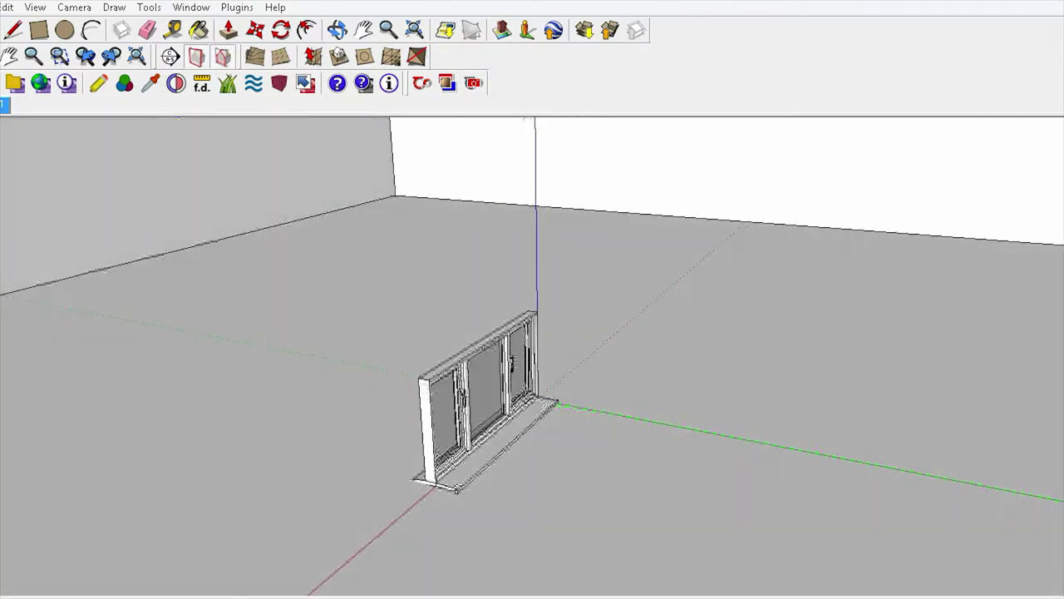
scroll(303, 362, "up", 4)
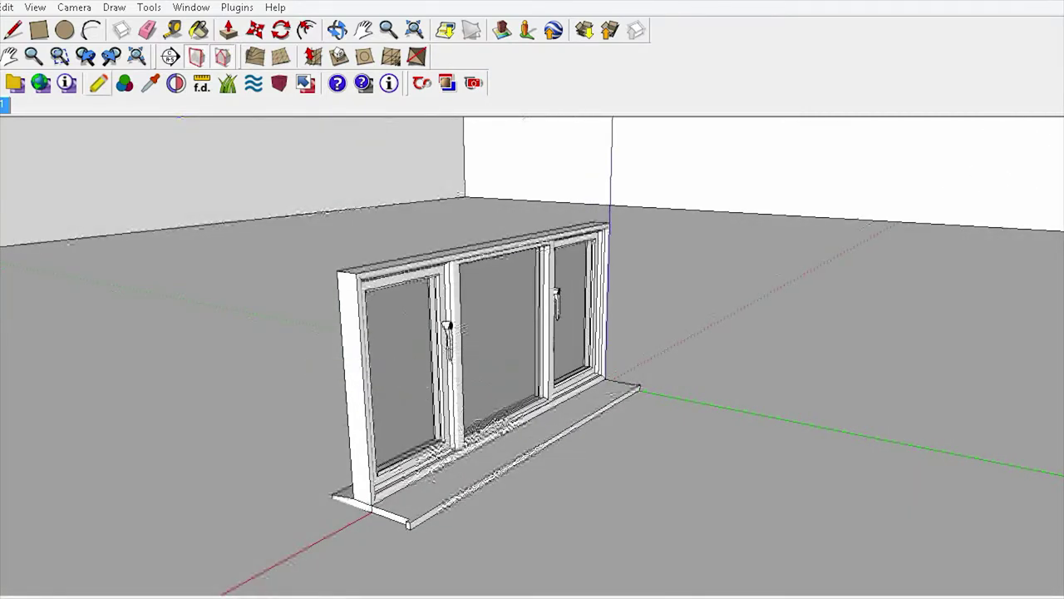
- Open the fluorescent_bulb2 material settings, change its character to IES Emitter, and bring up the IES file chooser without loading a file
left_click(98, 83)
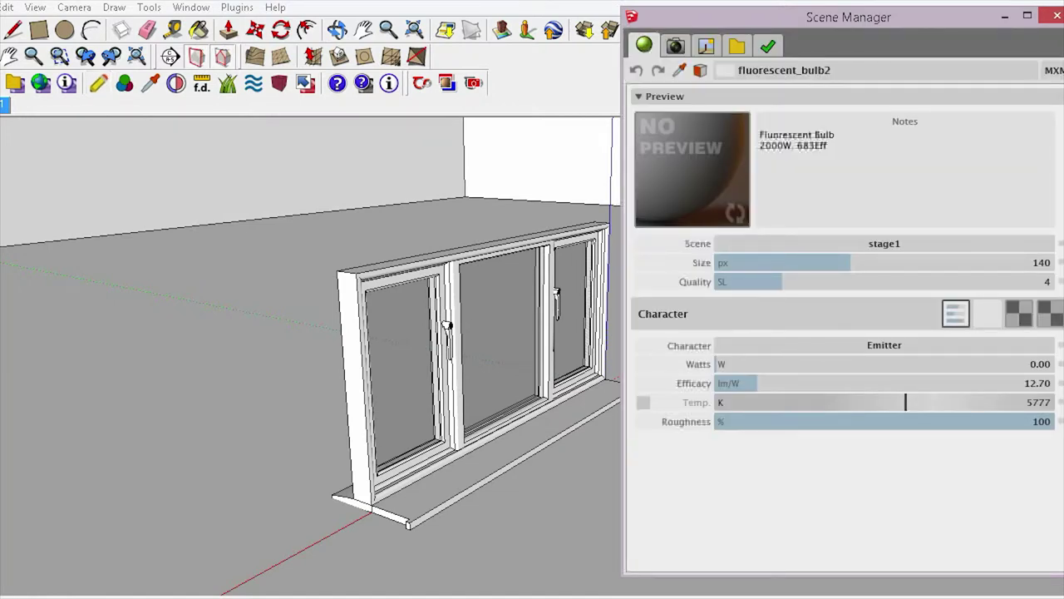
left_click(884, 345)
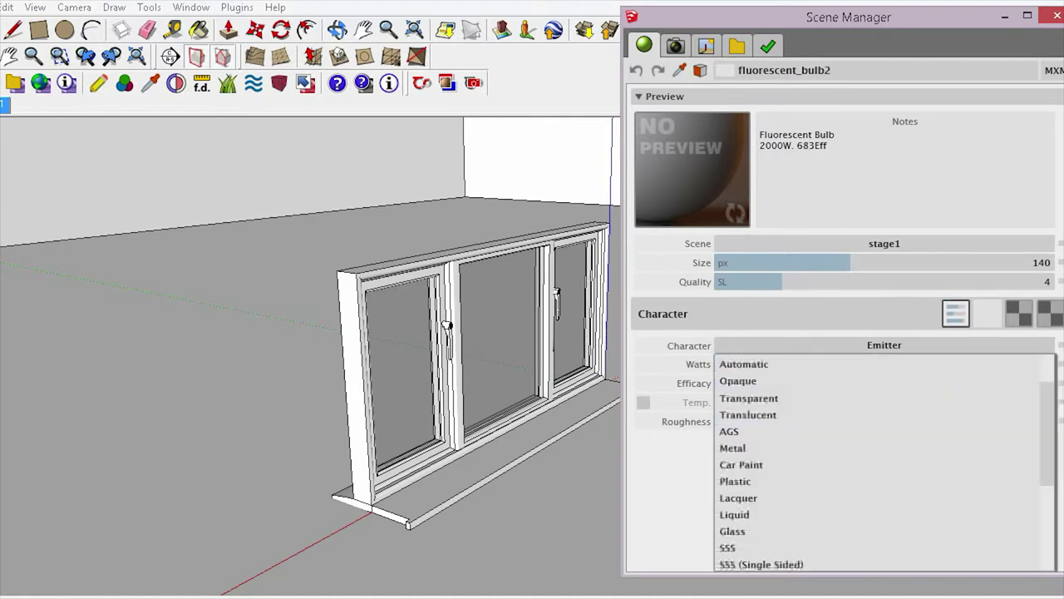
scroll(883, 462, "down", 3)
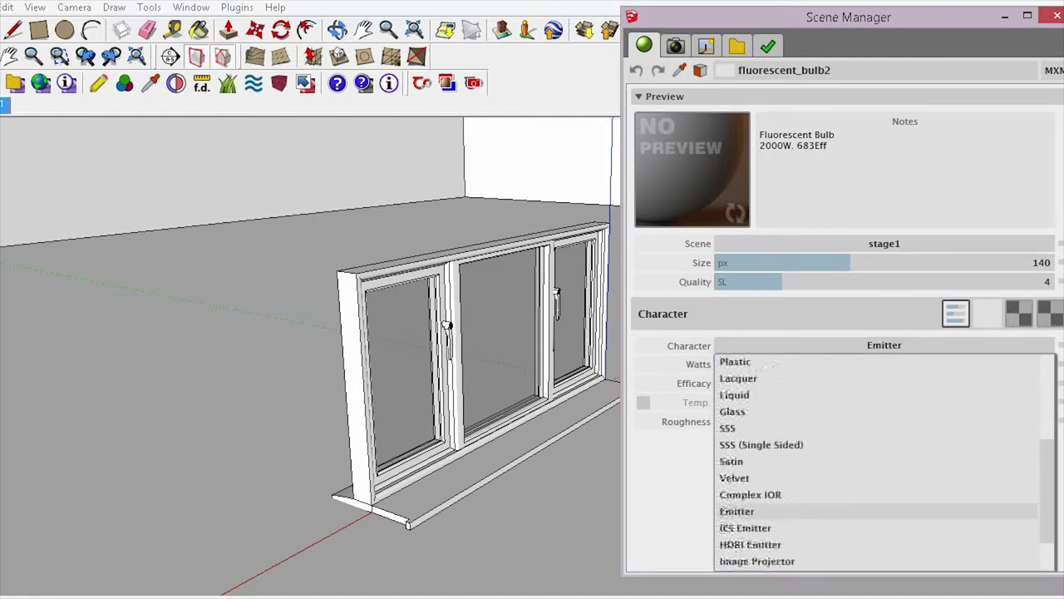
left_click(745, 527)
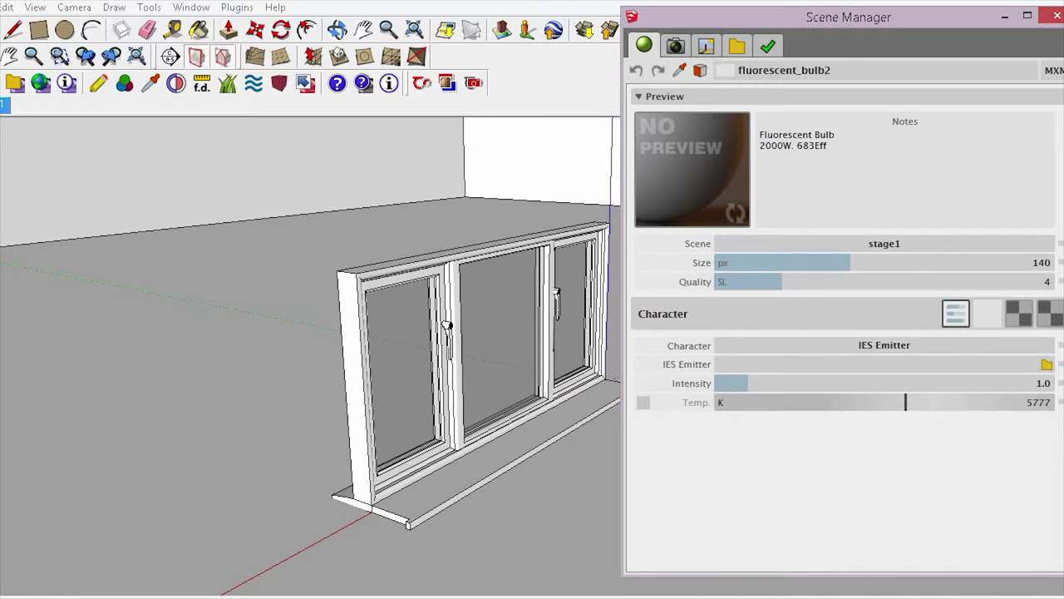
left_click(1046, 365)
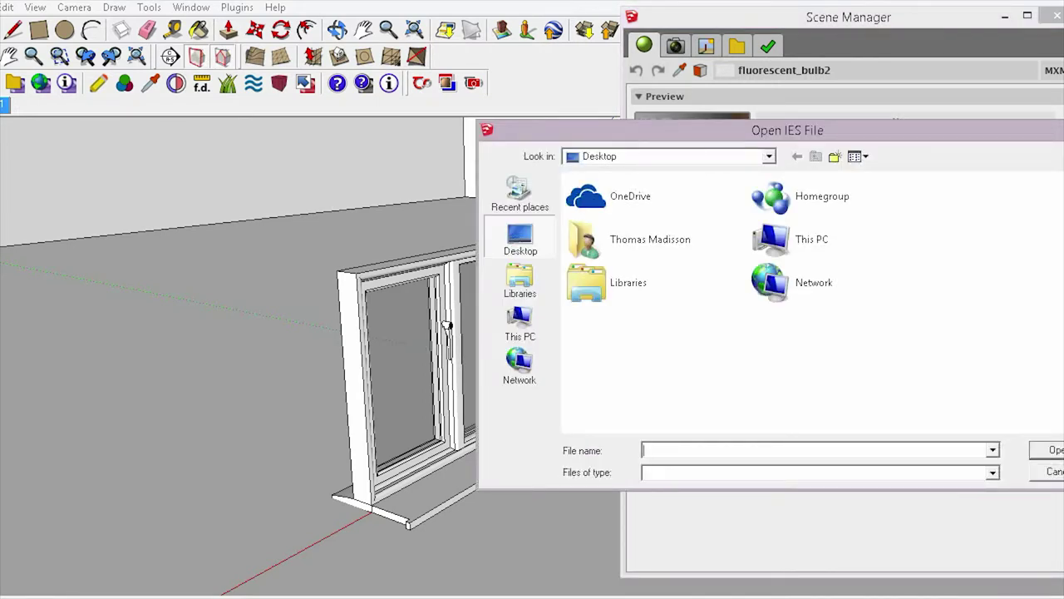
key("Escape")
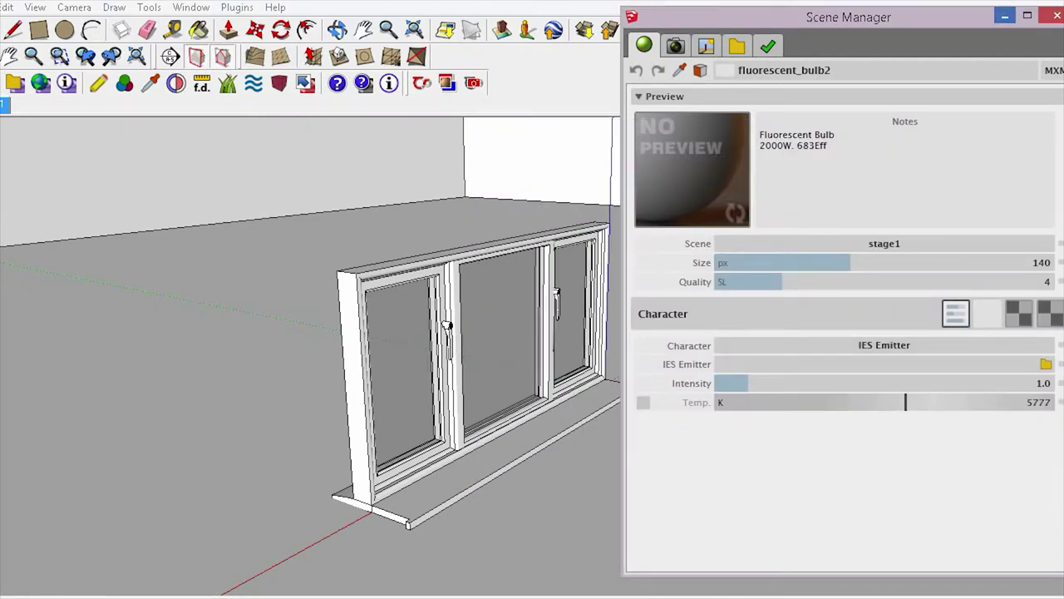
- Set the fluorescent_bulb2 material's character back to Emitter
left_click(884, 345)
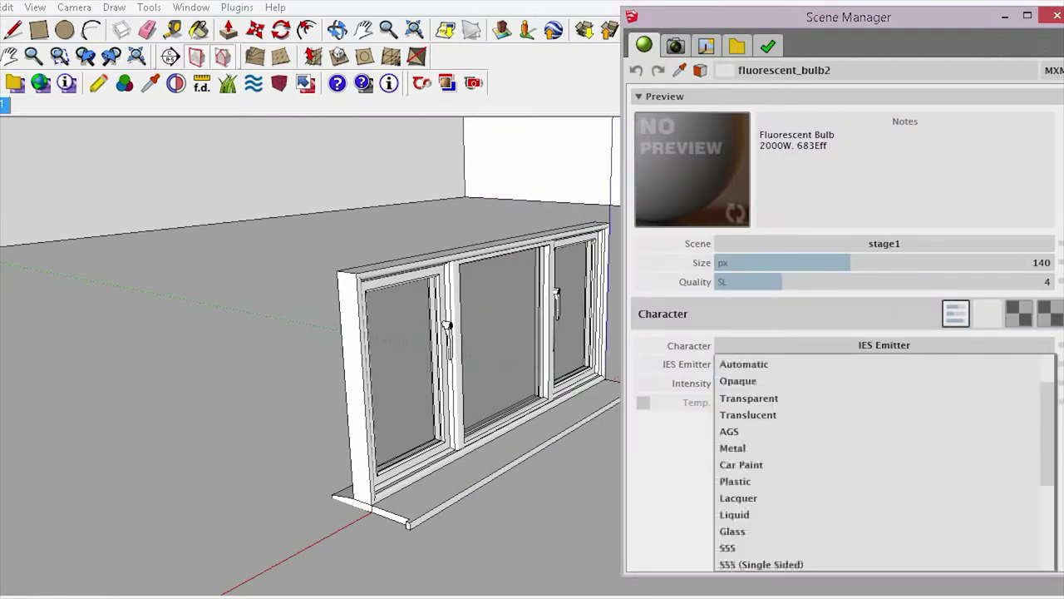
scroll(832, 499, "down", 3)
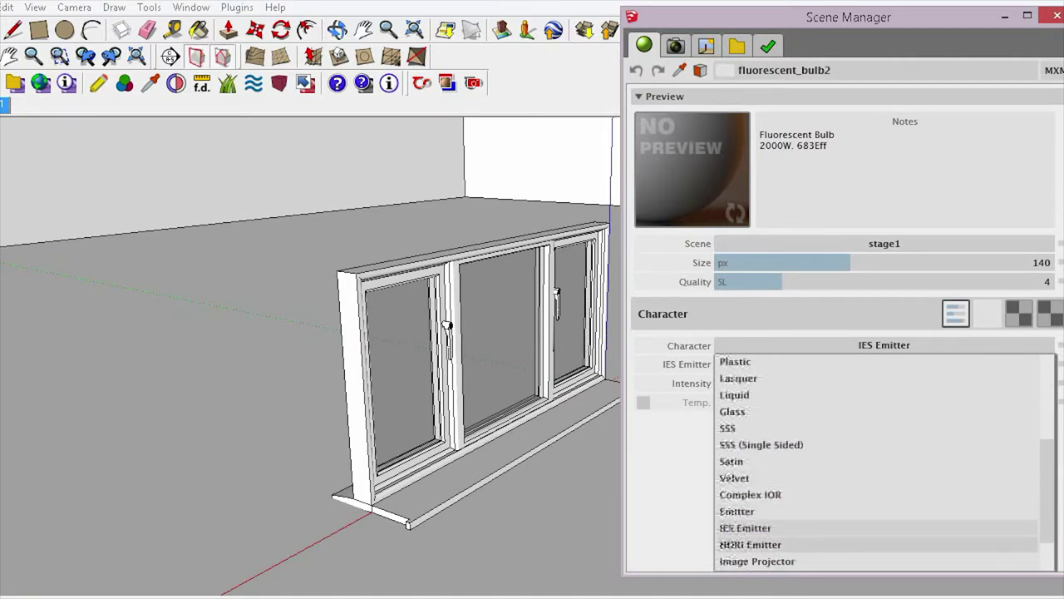
left_click(748, 511)
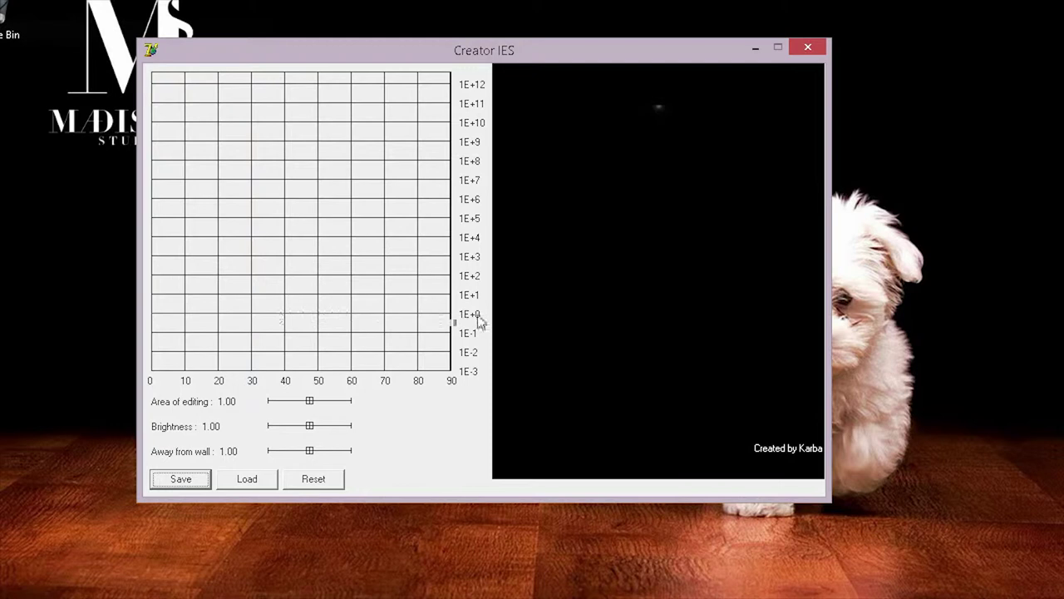
- In Creator IES, try out separate intensity peaks at different angles on the light distribution curve
left_click_drag(287, 314, 290, 173)
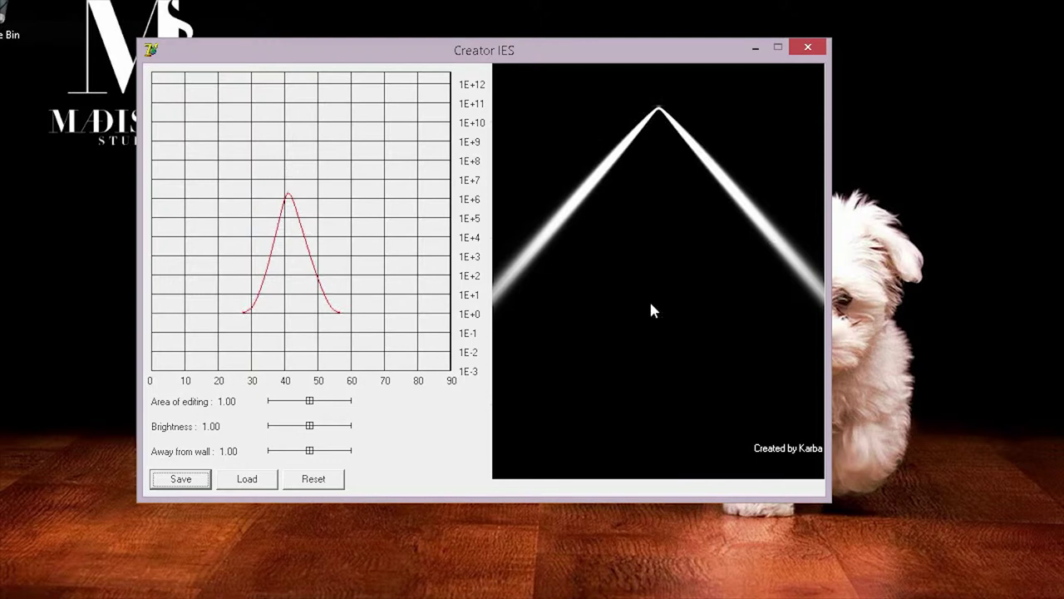
mouse_move(314, 429)
left_mouse_down()
mouse_move(339, 428)
mouse_move(309, 427)
left_mouse_up()
left_click_drag(227, 312, 212, 208)
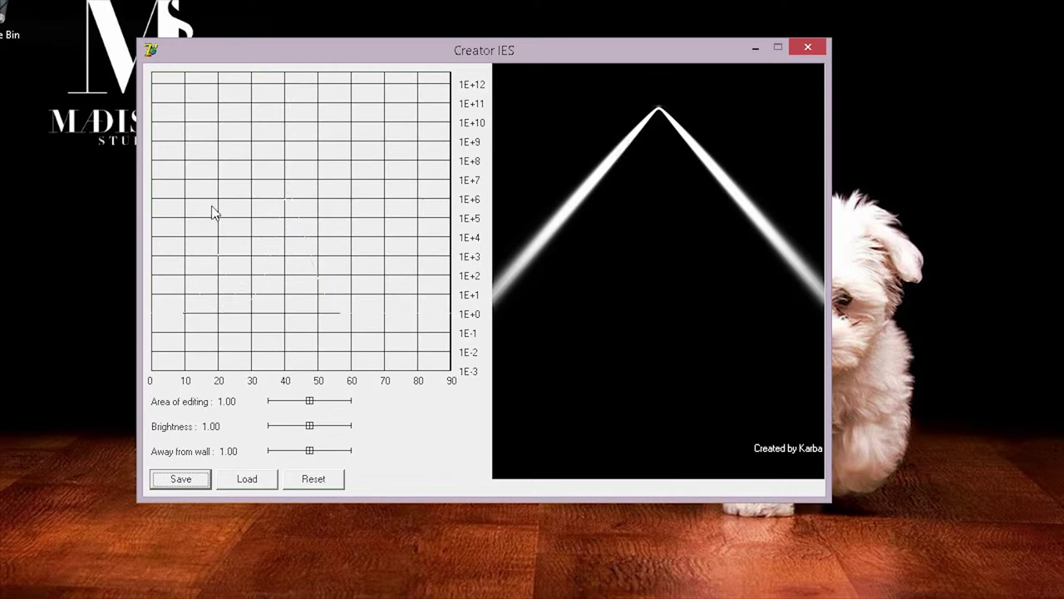
mouse_move(188, 311)
left_mouse_down()
mouse_move(188, 161)
mouse_move(254, 304)
mouse_move(261, 268)
mouse_move(341, 308)
mouse_move(347, 288)
mouse_move(401, 327)
mouse_move(392, 250)
left_mouse_up()
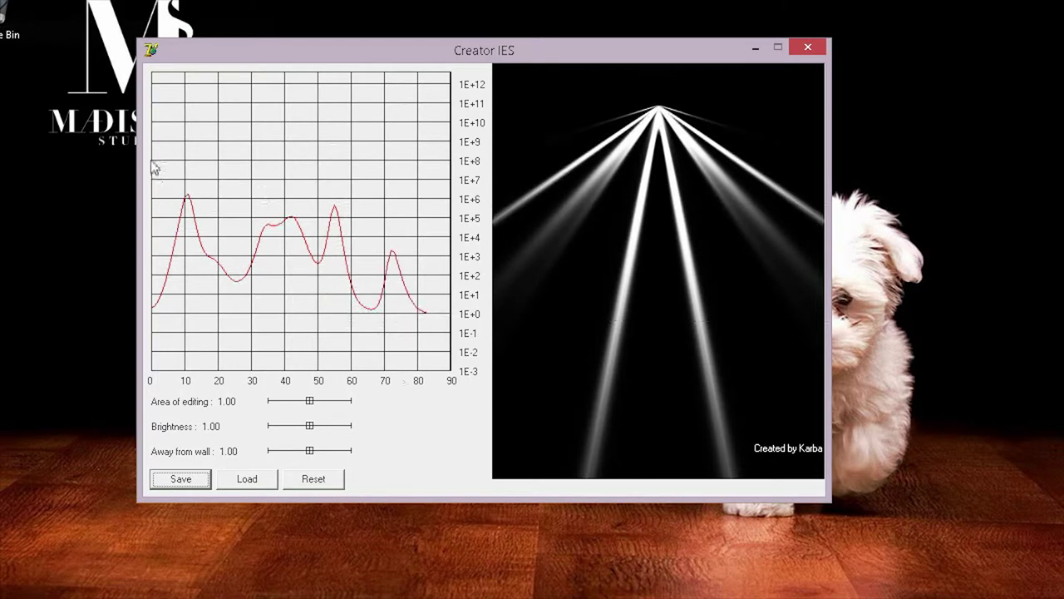
- Shape the light curve as a smooth slope falling from about 1E+8 at 0 degrees to about 1E+0 at 90 degrees
left_click_drag(155, 169, 456, 324)
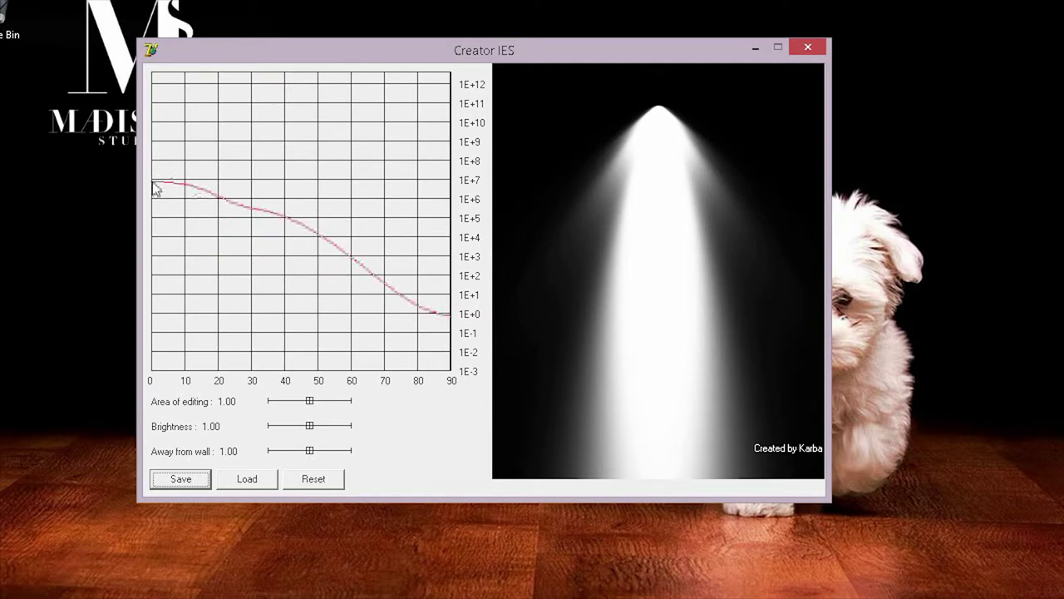
mouse_move(153, 181)
left_mouse_down()
mouse_move(297, 234)
mouse_move(456, 334)
left_mouse_up()
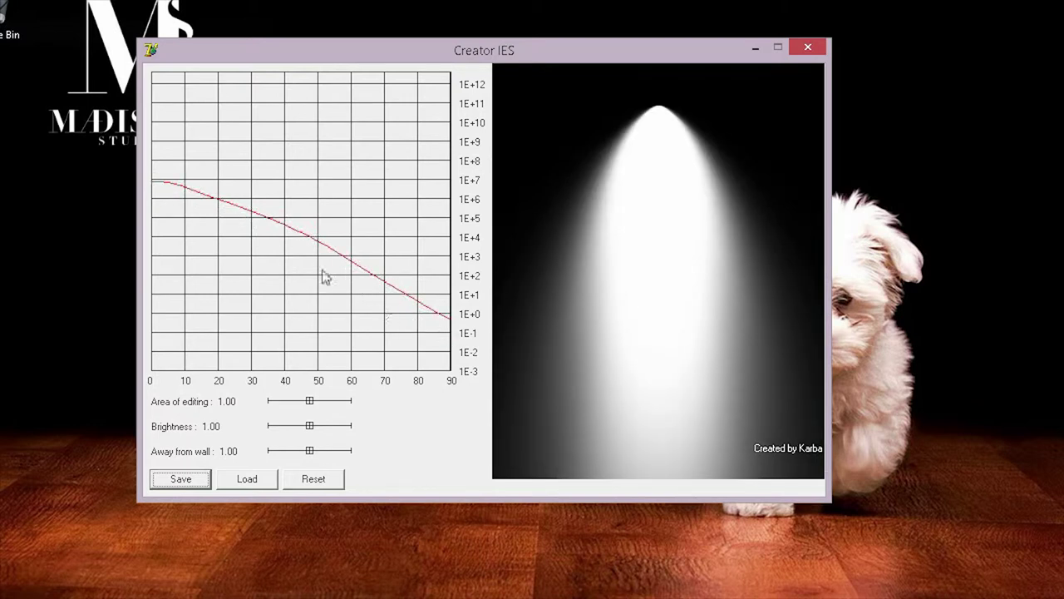
mouse_move(326, 265)
left_mouse_down()
mouse_move(254, 183)
mouse_move(164, 145)
mouse_move(151, 158)
mouse_move(153, 136)
mouse_move(208, 155)
mouse_move(366, 276)
left_mouse_up()
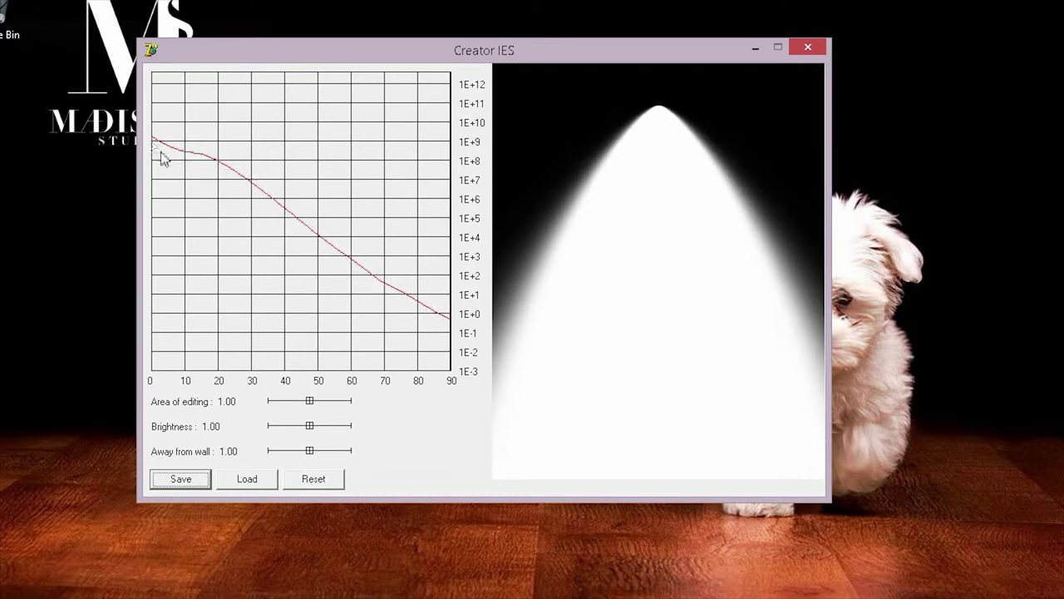
mouse_move(155, 177)
left_mouse_down()
mouse_move(438, 314)
mouse_move(424, 322)
left_mouse_up()
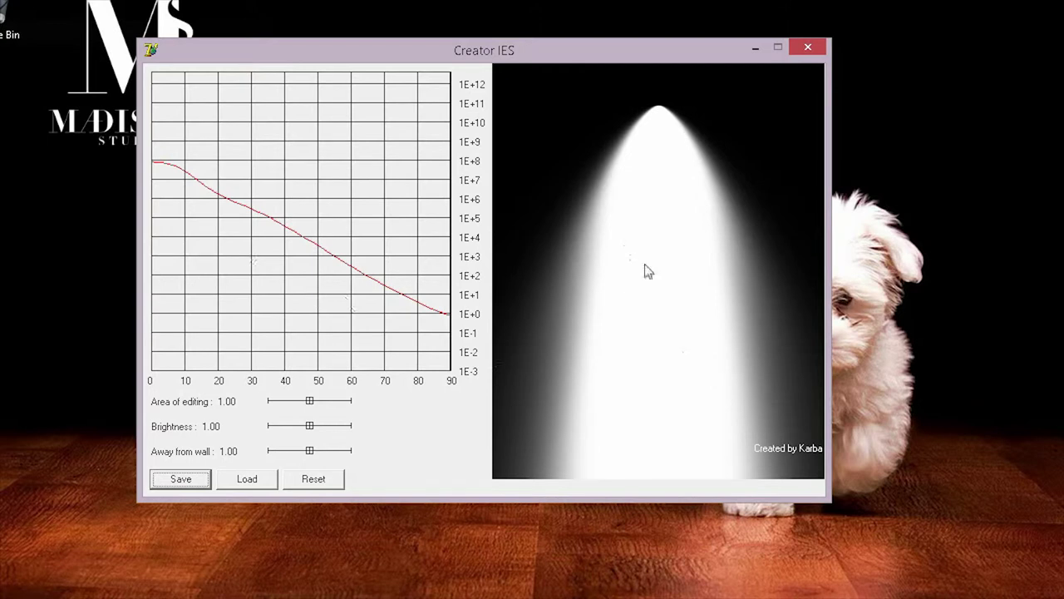
- Set the area of editing to 1.73 and save the light profile to the Desktop as an IES file named Light Emit
left_click_drag(311, 401, 321, 406)
left_click(202, 487)
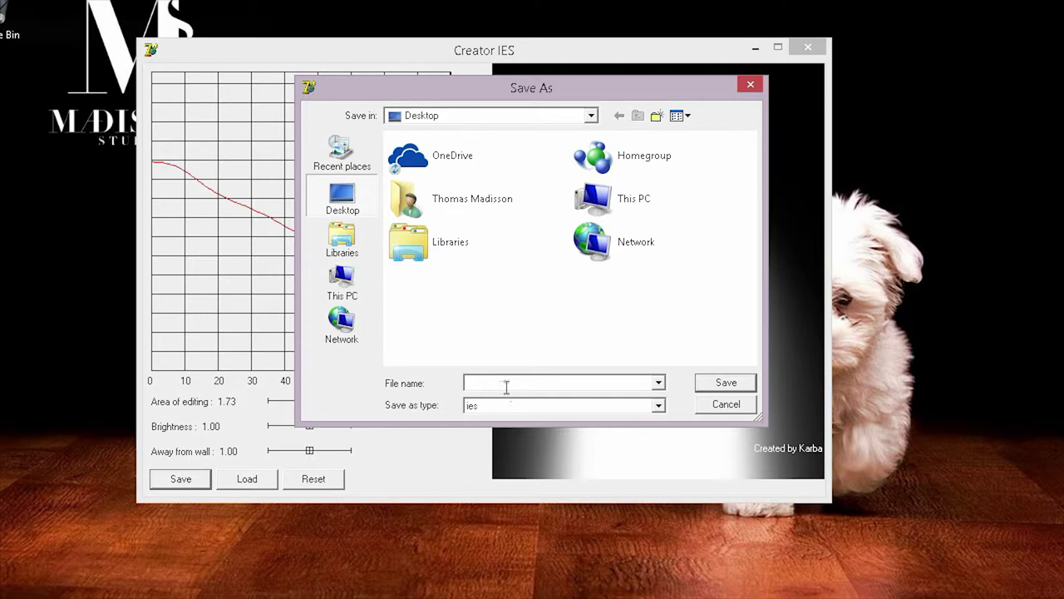
type("Ligh")
type("t Emit")
key("Return")
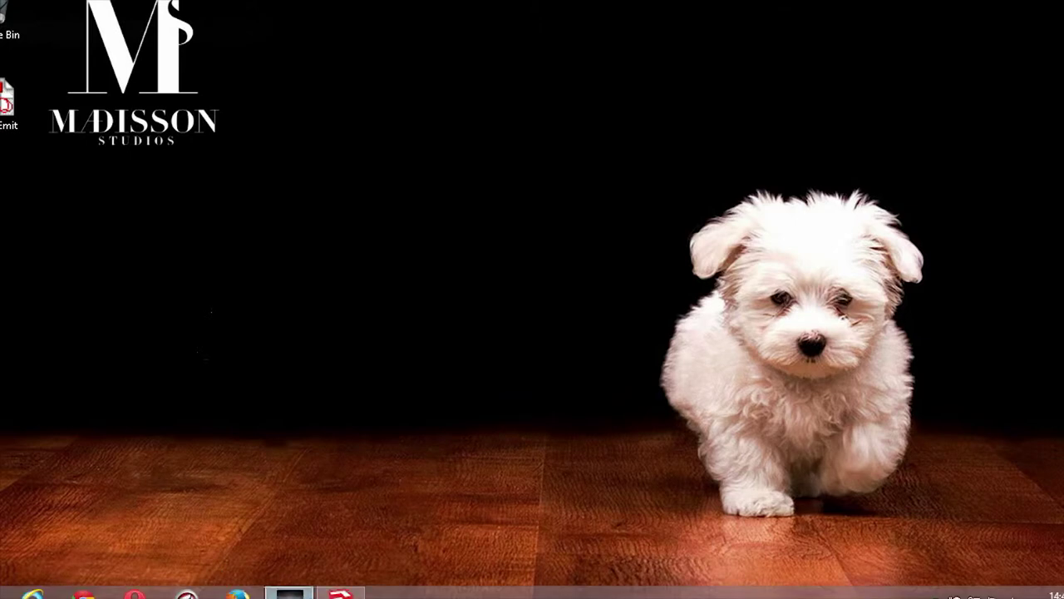
- Switch to IES Viewer and refresh the file listing of the Desktop folder
left_click(289, 592)
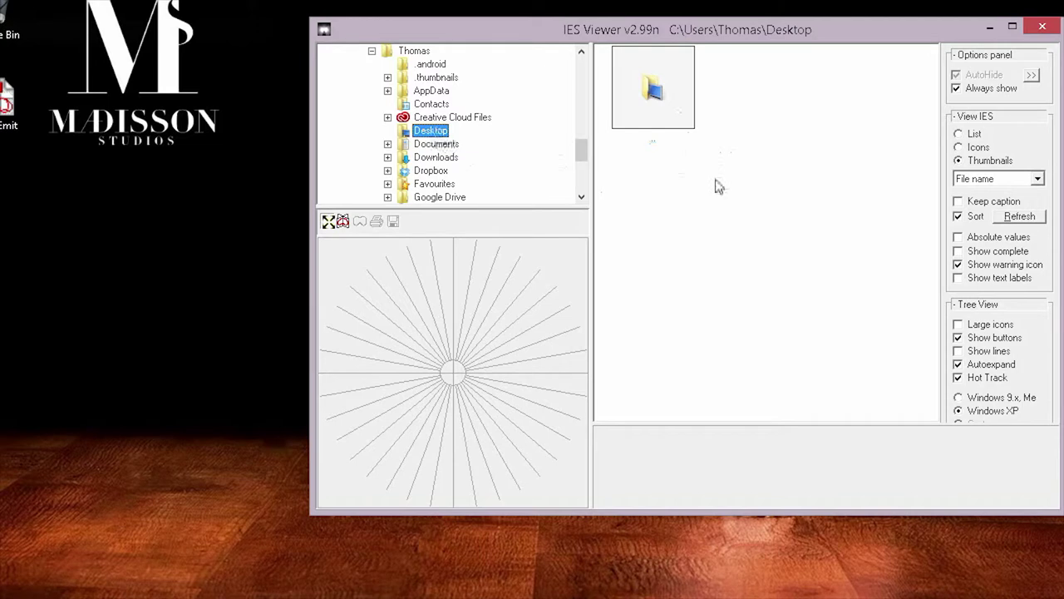
left_click(735, 85)
left_click_drag(743, 41, 623, 39)
right_click(657, 174)
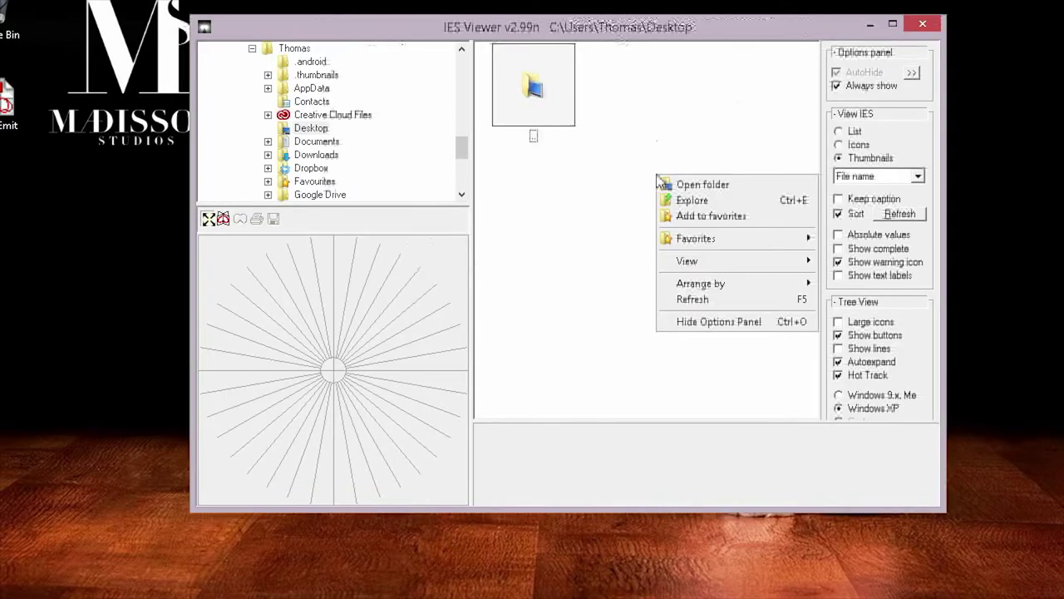
left_click(715, 302)
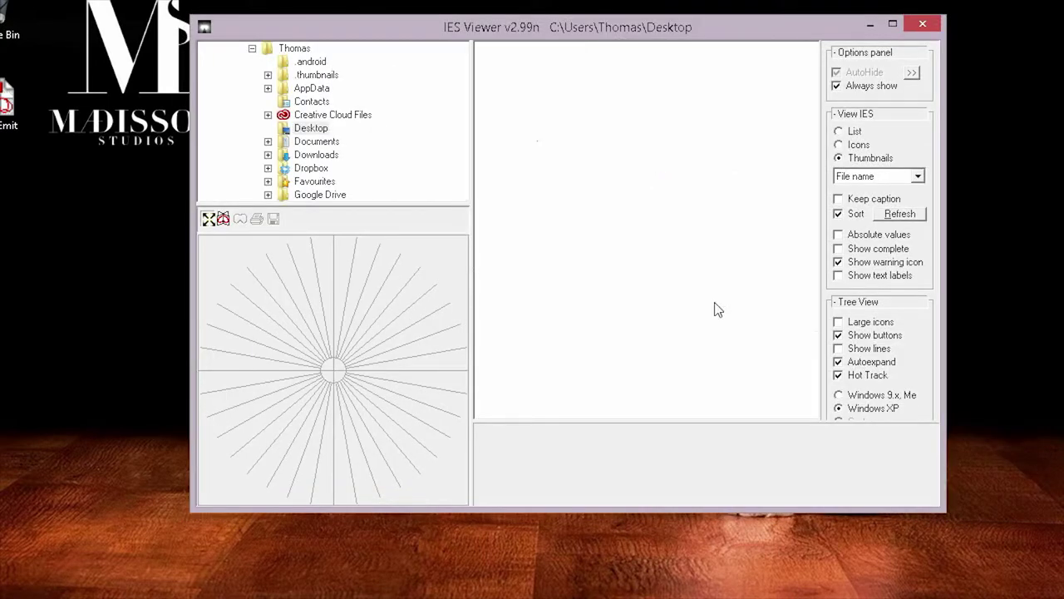
- Select Light Emit.ies, inspect its polar intensity diagram, and open a rendered preview of the light
left_click_drag(808, 204, 756, 368)
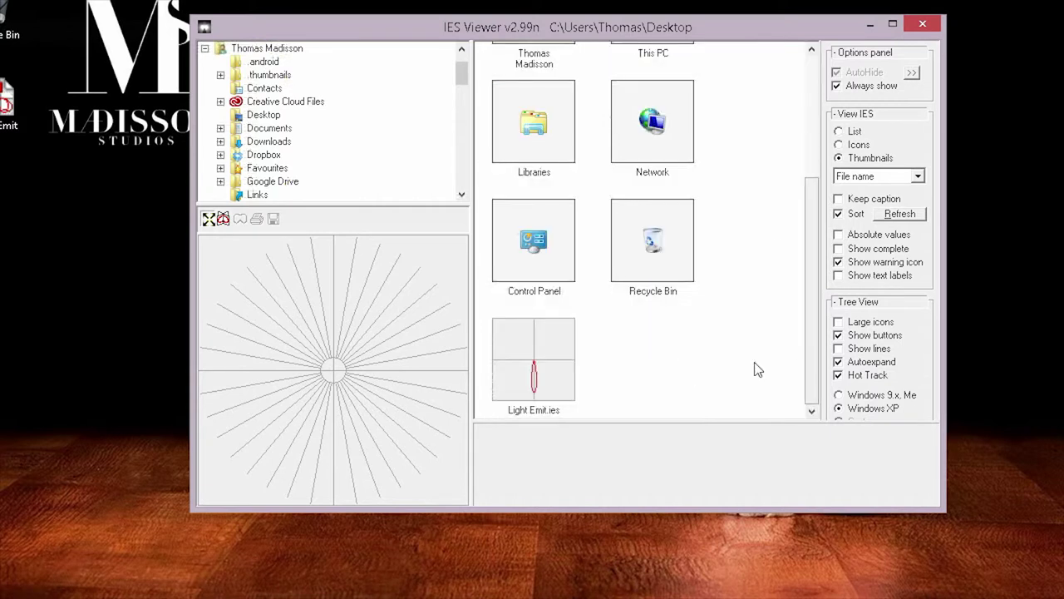
left_click(536, 392)
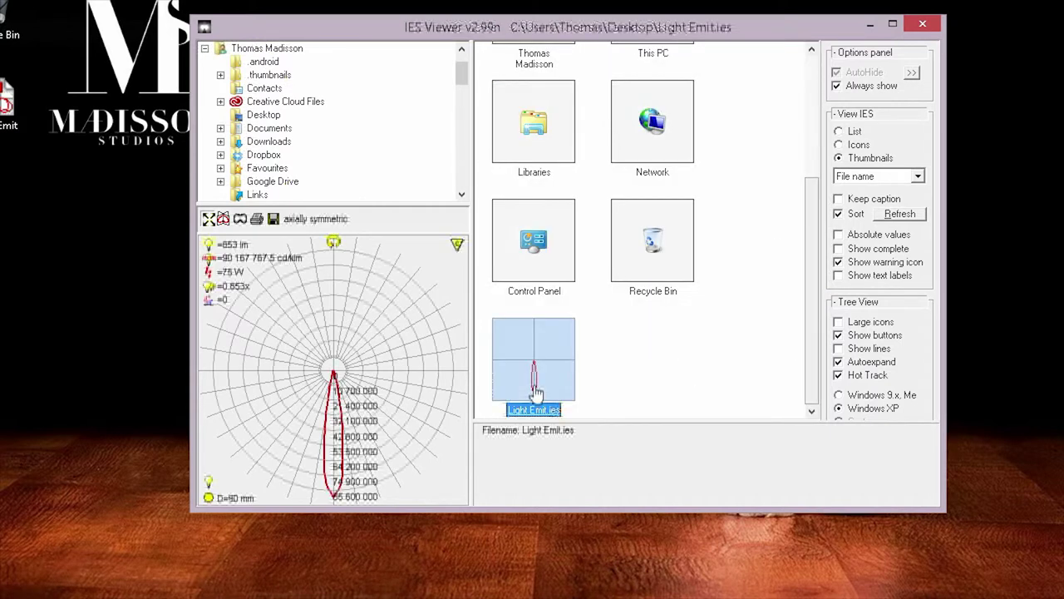
mouse_move(349, 416)
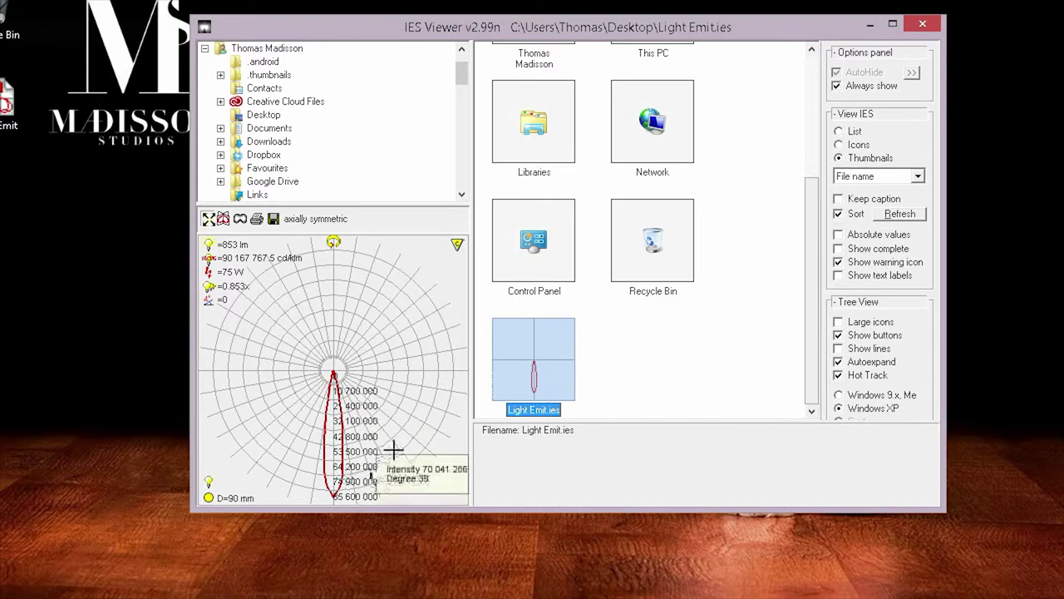
left_click(240, 218)
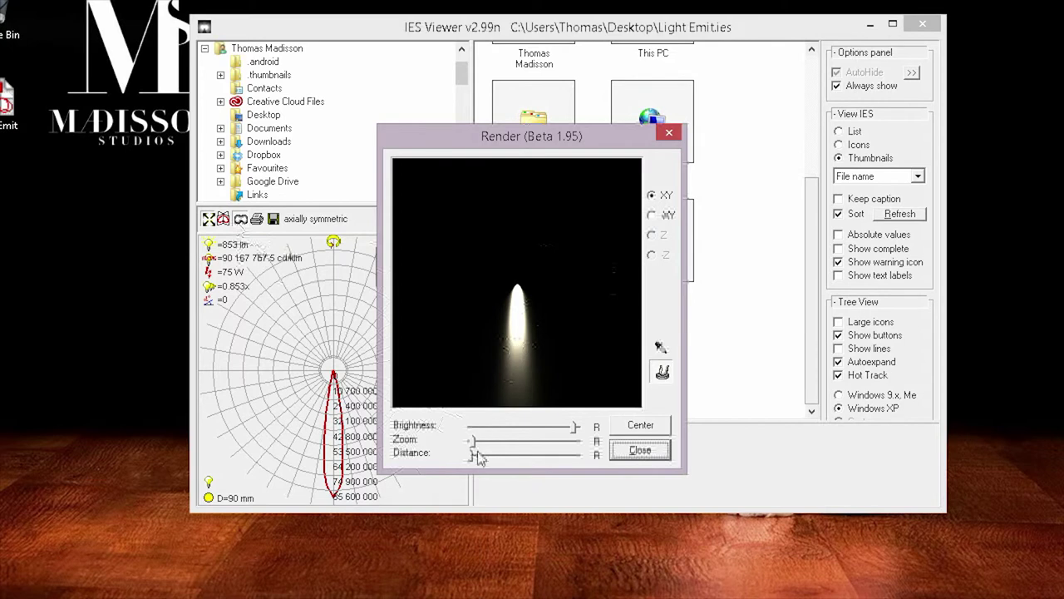
- Inspect the rendered preview of the Light Emit.ies beam, then close the preview and IES Viewer
left_click(636, 452)
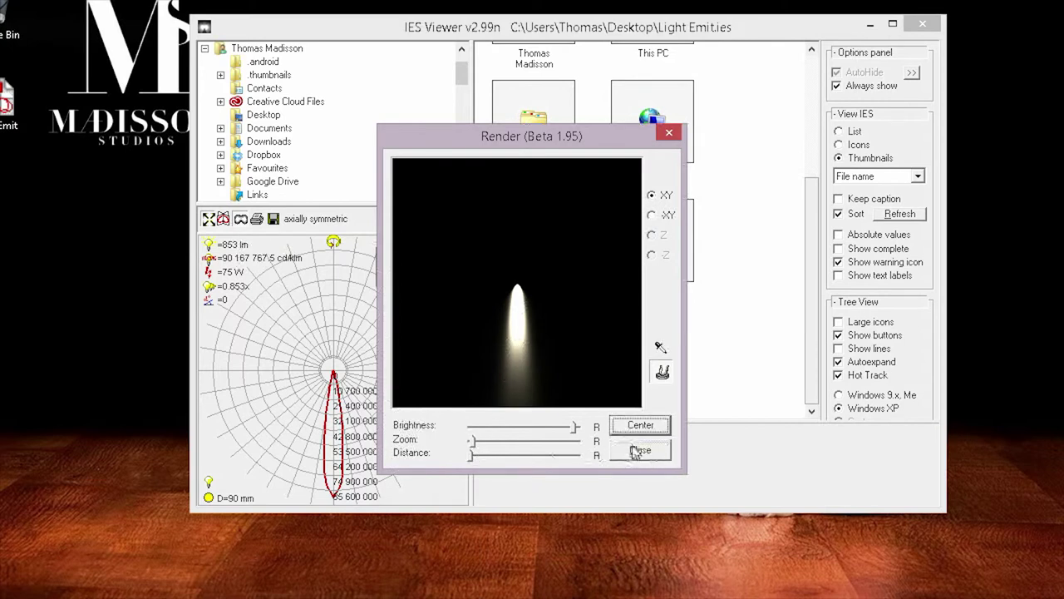
left_click_drag(573, 330, 576, 403)
left_click(639, 425)
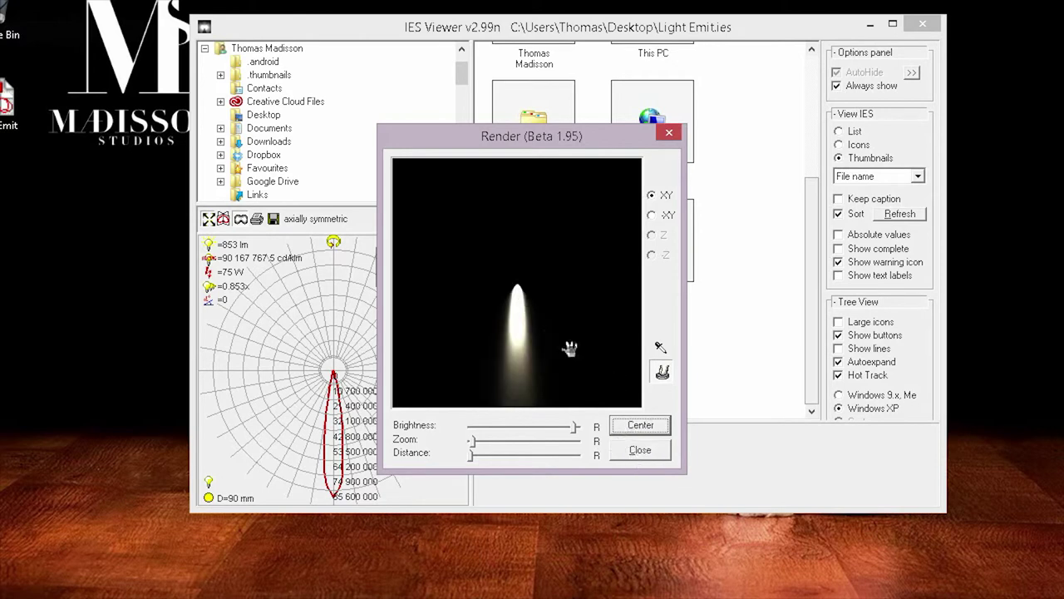
left_click(641, 451)
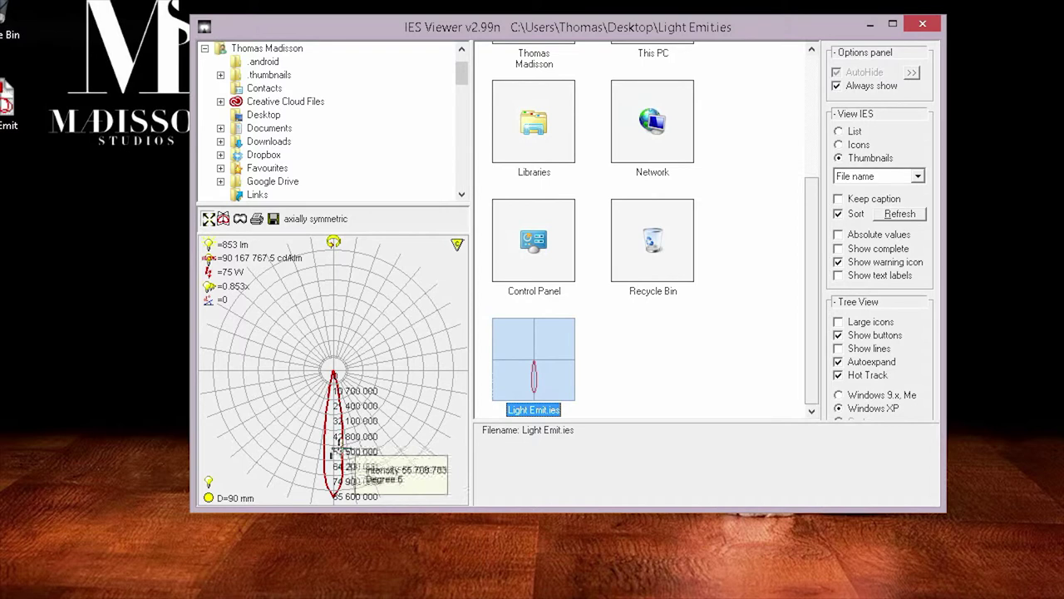
left_click(920, 30)
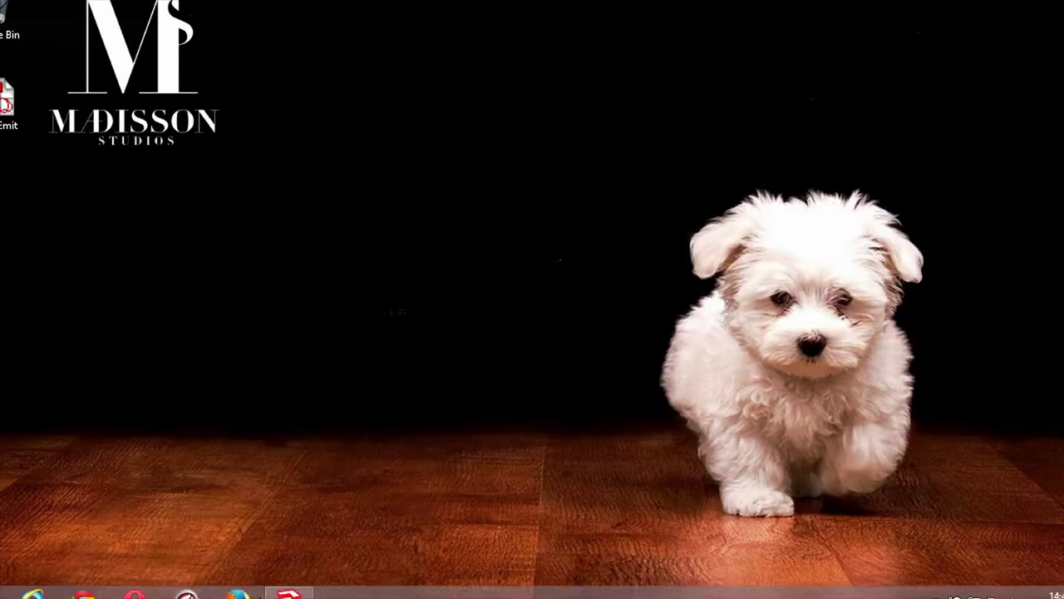
- Switch to SketchUp, change the fluorescent_bulb2 material's character to IES Emitter, and load Light Emit from the Desktop as its IES file
left_click(290, 591)
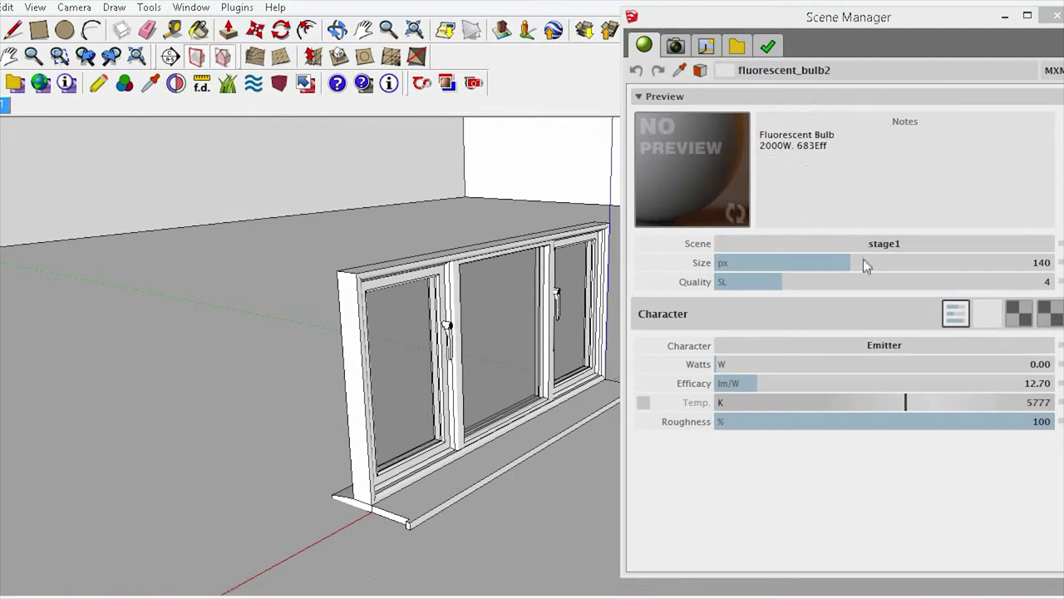
left_click(906, 356)
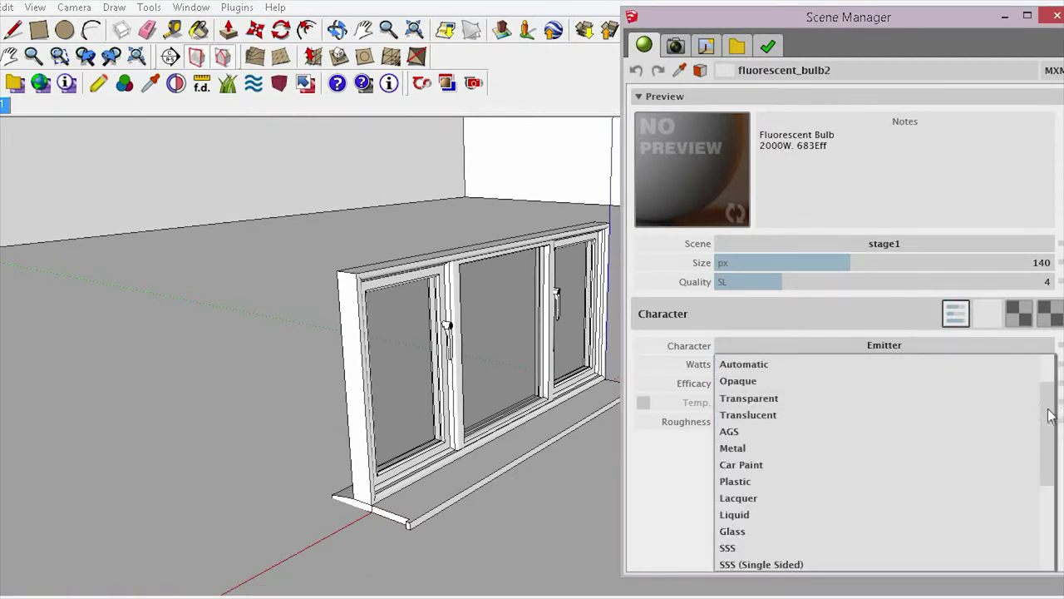
left_click_drag(1045, 409, 1044, 533)
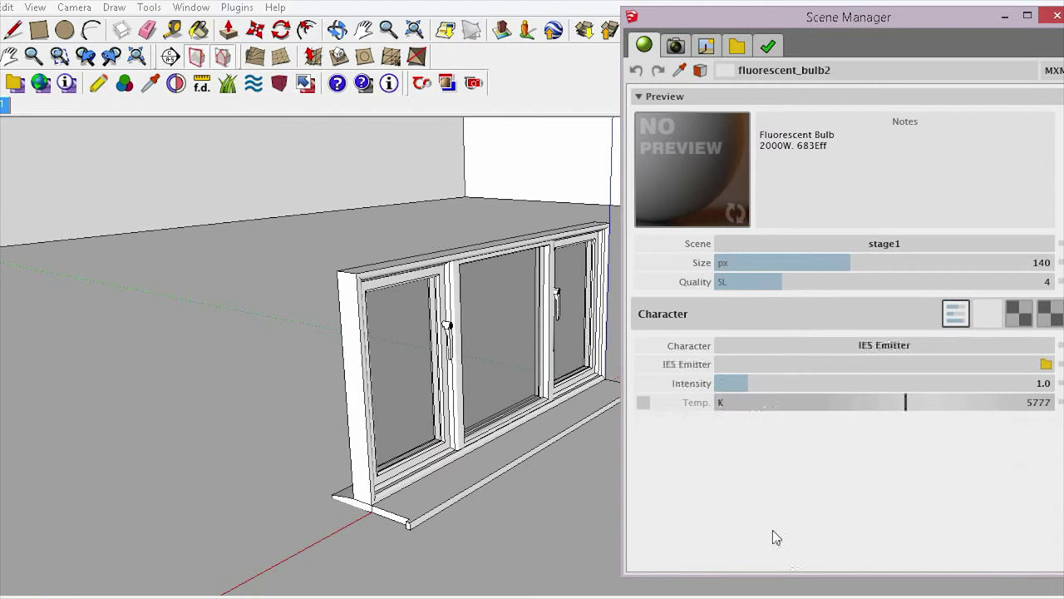
left_click(772, 529)
left_click(1049, 368)
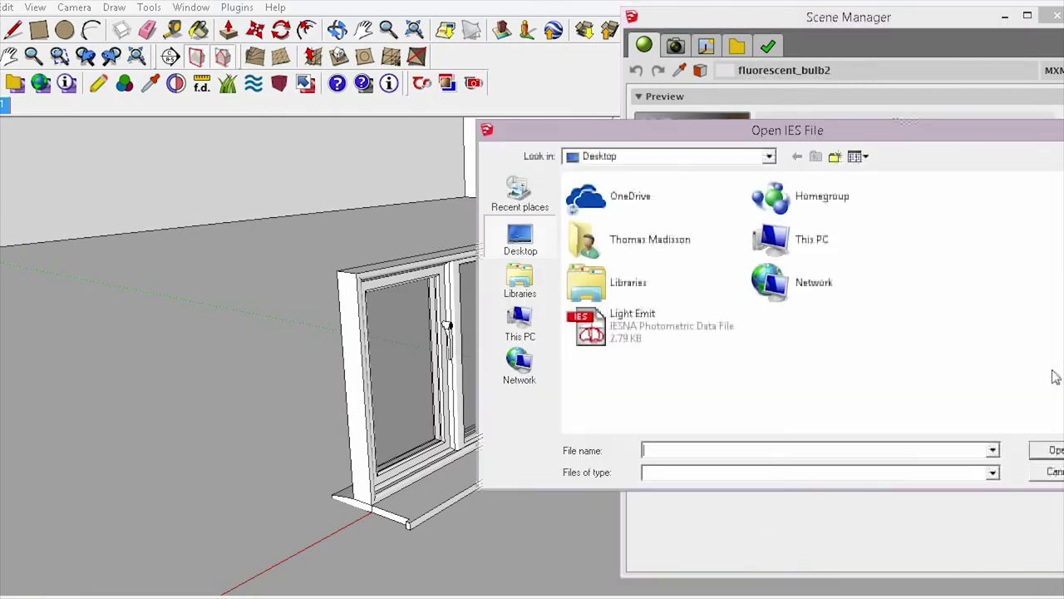
double_click(637, 336)
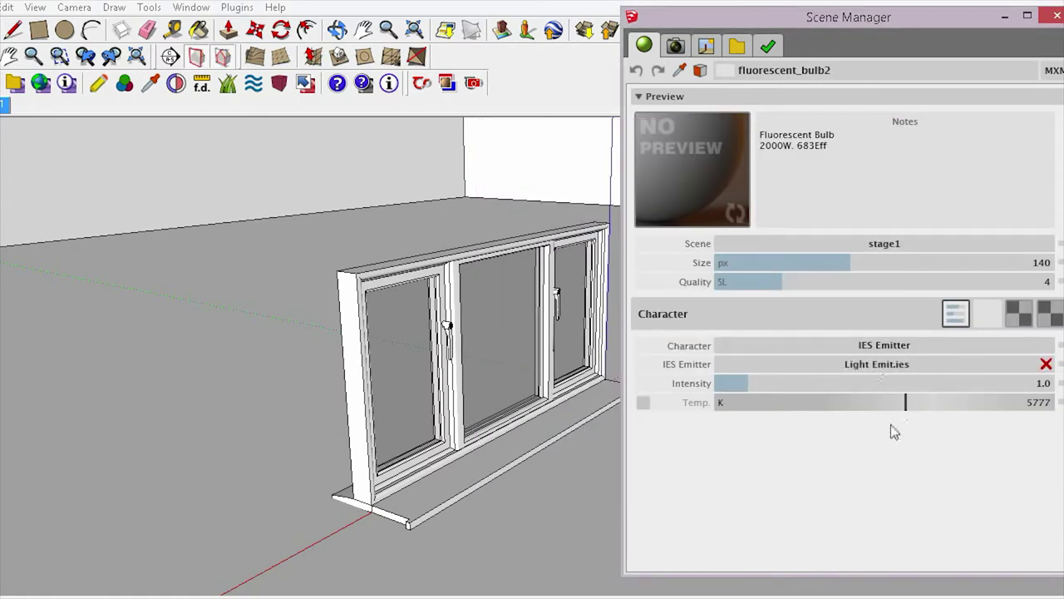
left_click(1054, 16)
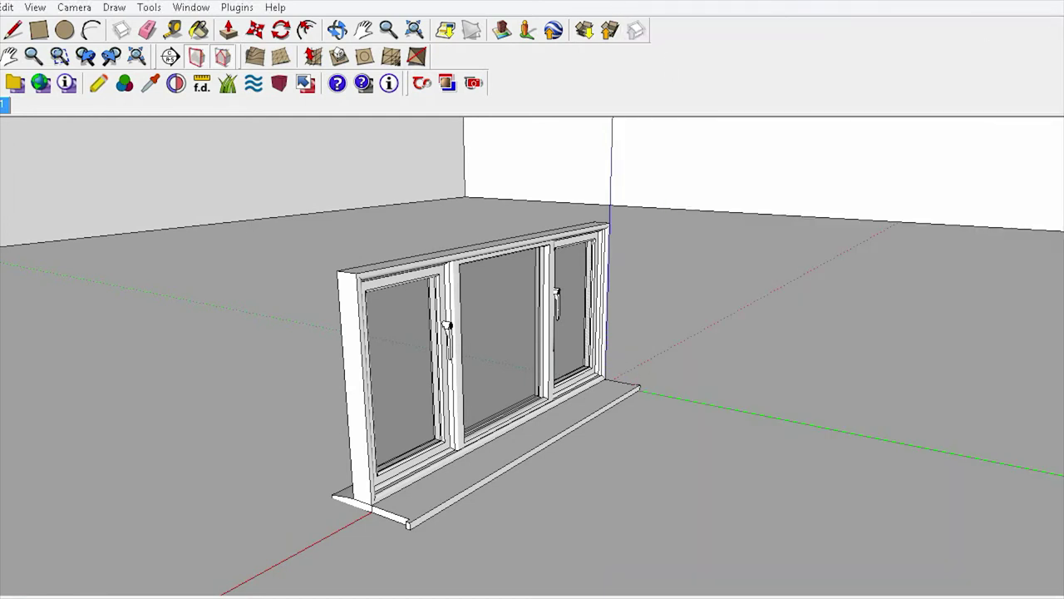
- Render the window scene in a locked Maxwell Render preview and review the preview's render settings
left_click(9, 85)
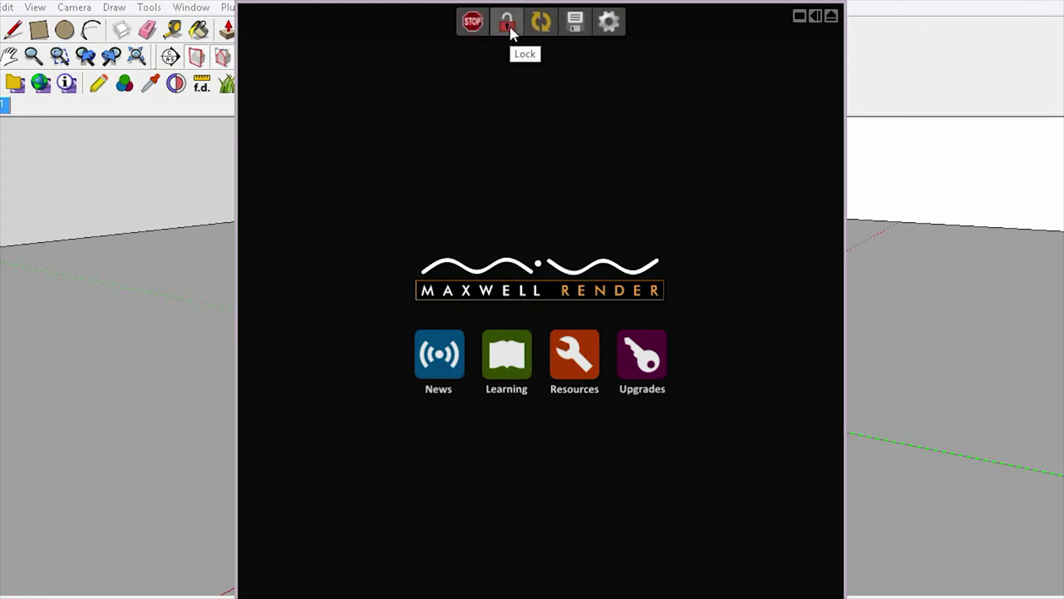
left_click(509, 25)
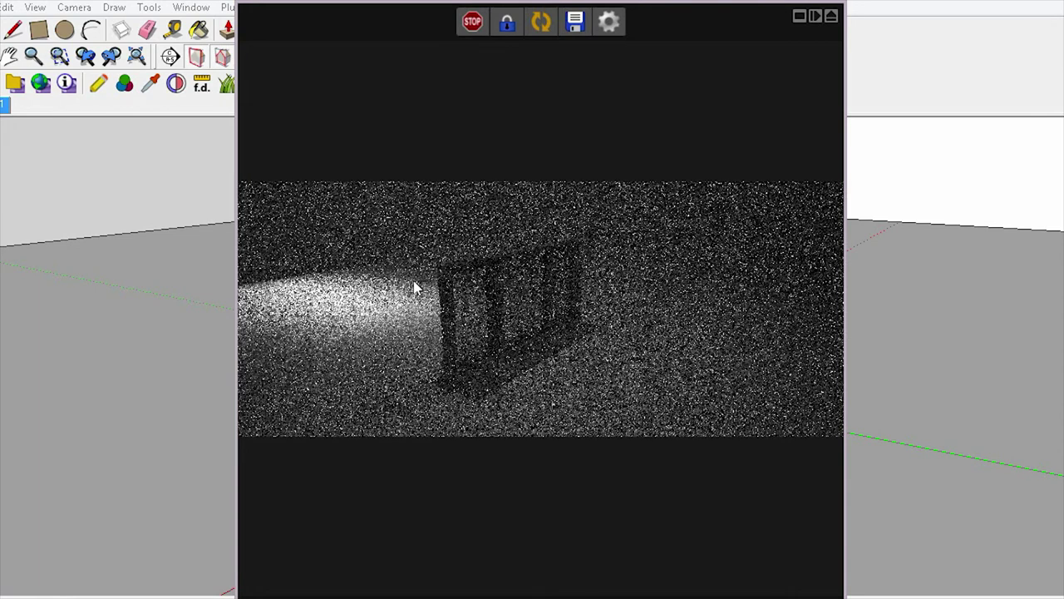
left_click(606, 21)
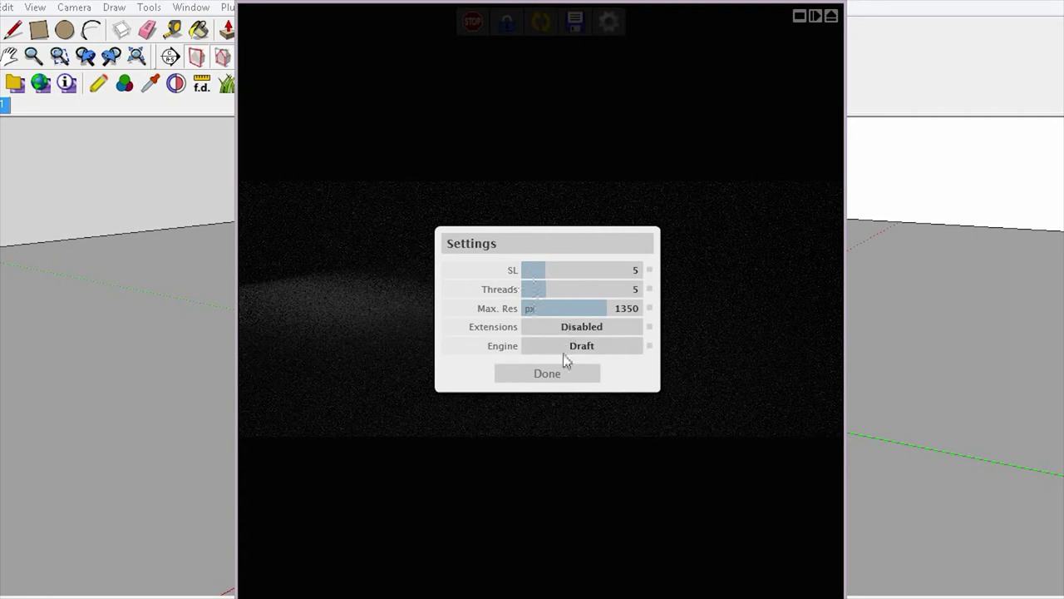
left_click(549, 373)
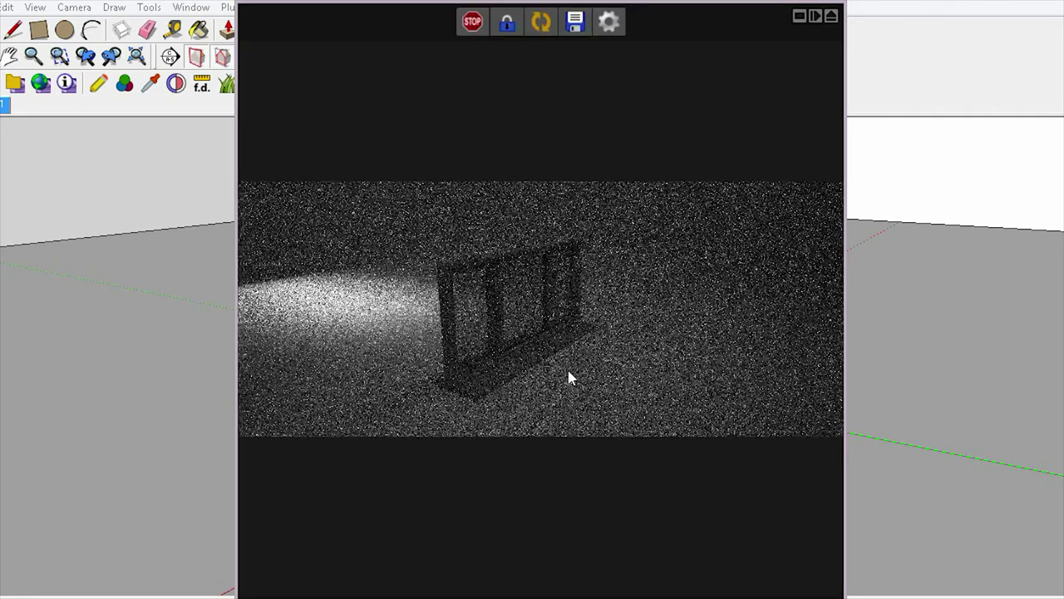